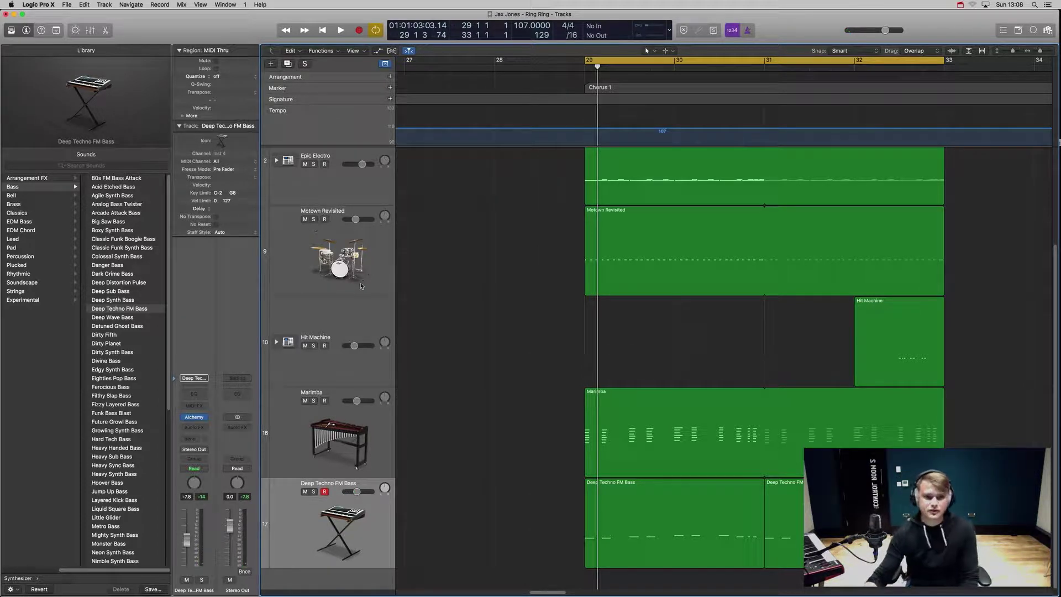
# Step: Create a software instrument track and load the Spectral Pizzicato patch from the Plucked synthesizer sounds
pyautogui.press('alt+super+s')
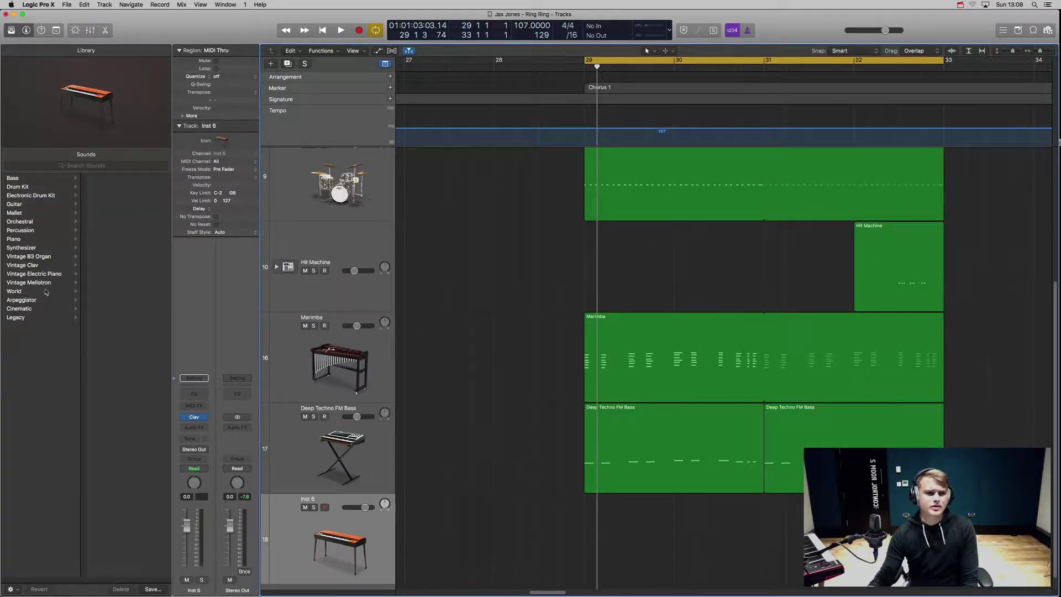
pyautogui.click(37, 248)
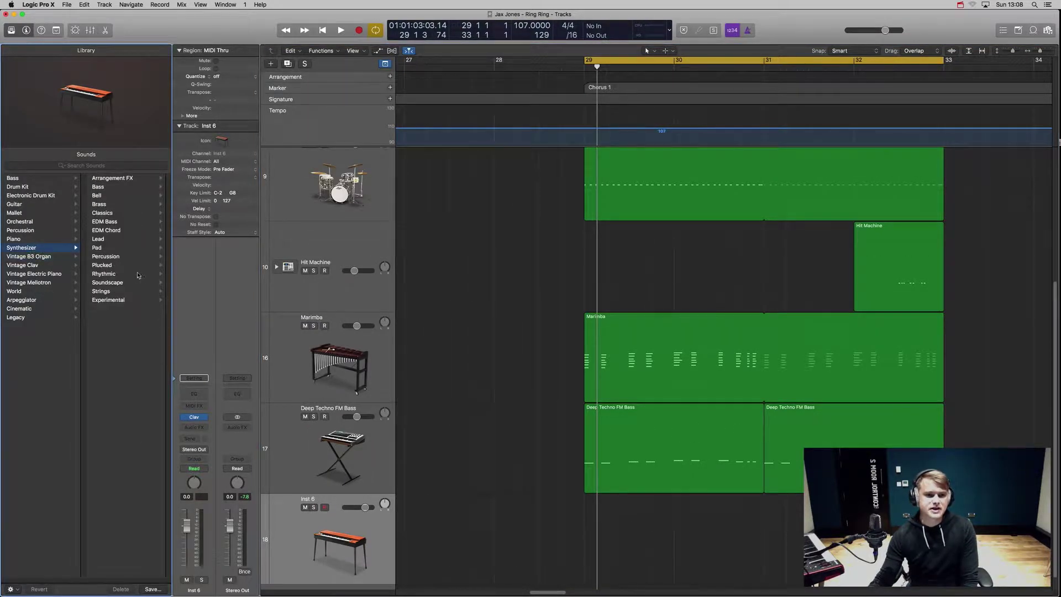
pyautogui.click(122, 267)
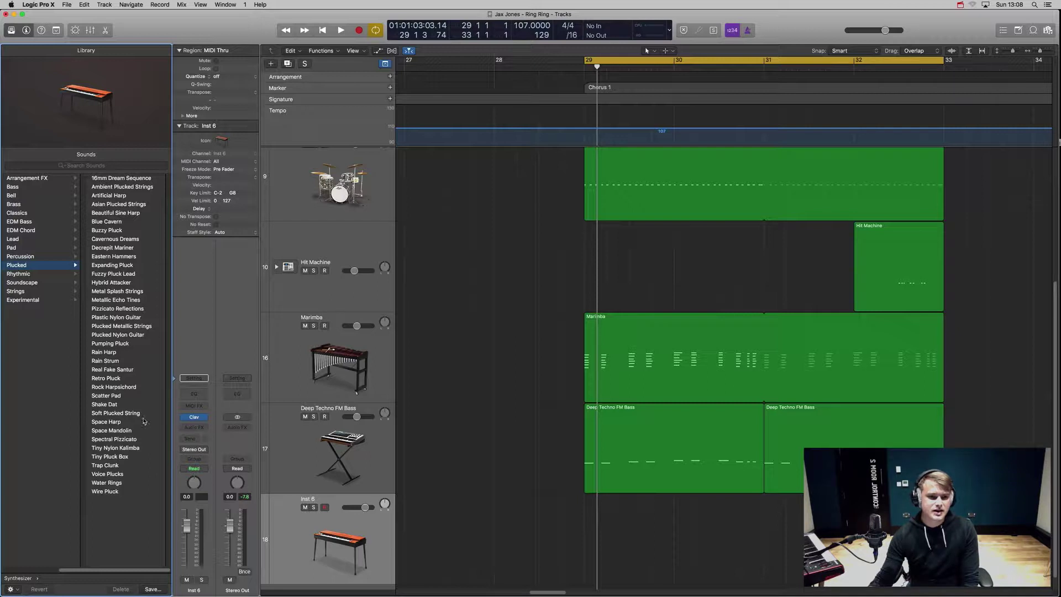
pyautogui.click(139, 439)
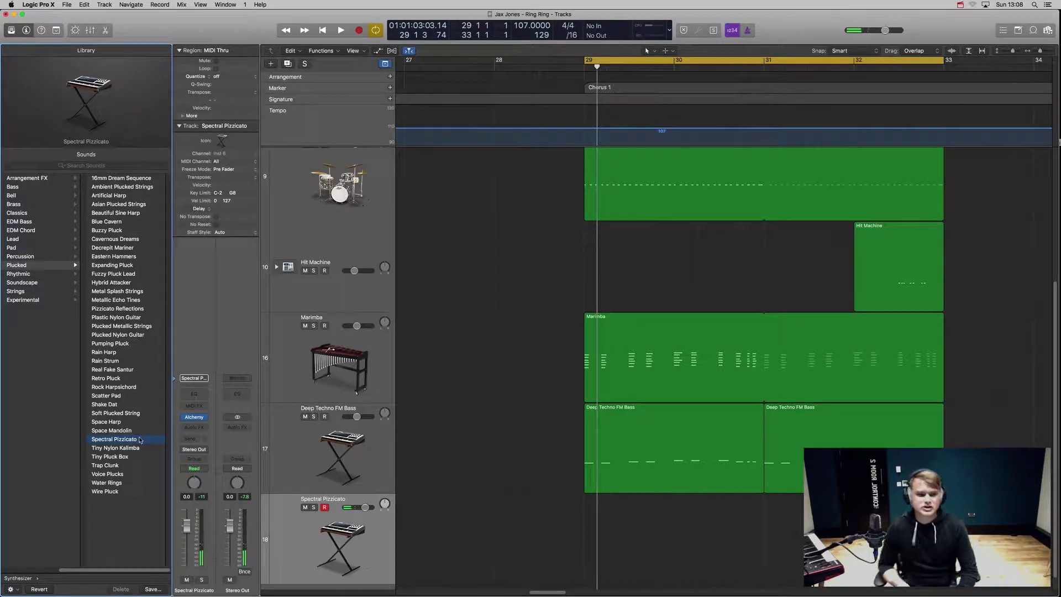
# Step: Try the Chord Trigger MIDI effect on the Spectral Pizzicato track and close its window
pyautogui.moveTo(202, 419)
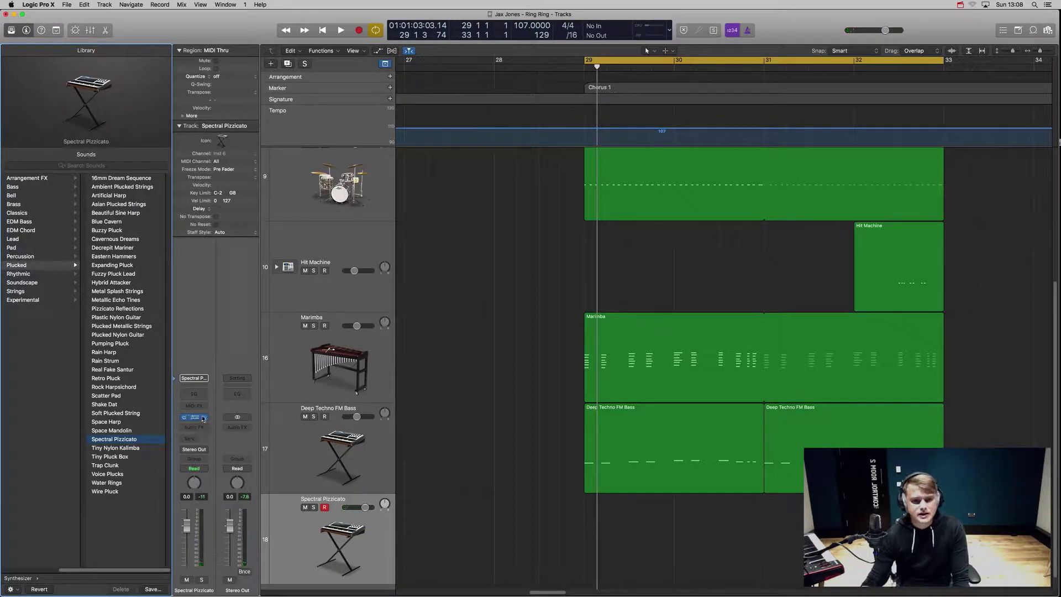
pyautogui.click(199, 405)
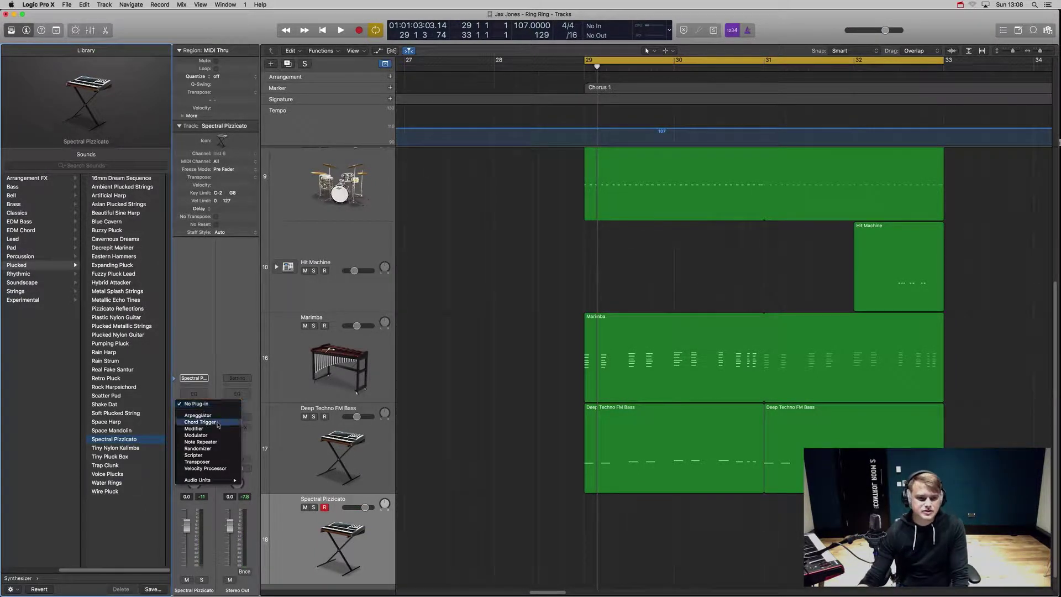
pyautogui.click(217, 424)
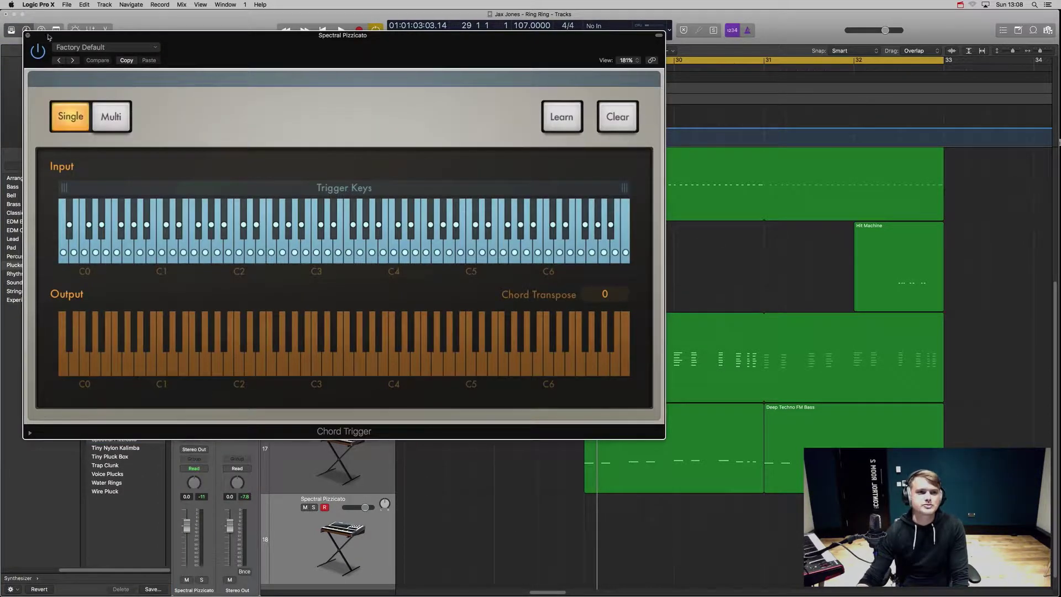
pyautogui.click(31, 35)
# Step: Insert the Arpeggiator MIDI effect on the Spectral Pizzicato track and remove Chord Trigger from it
pyautogui.click(209, 406)
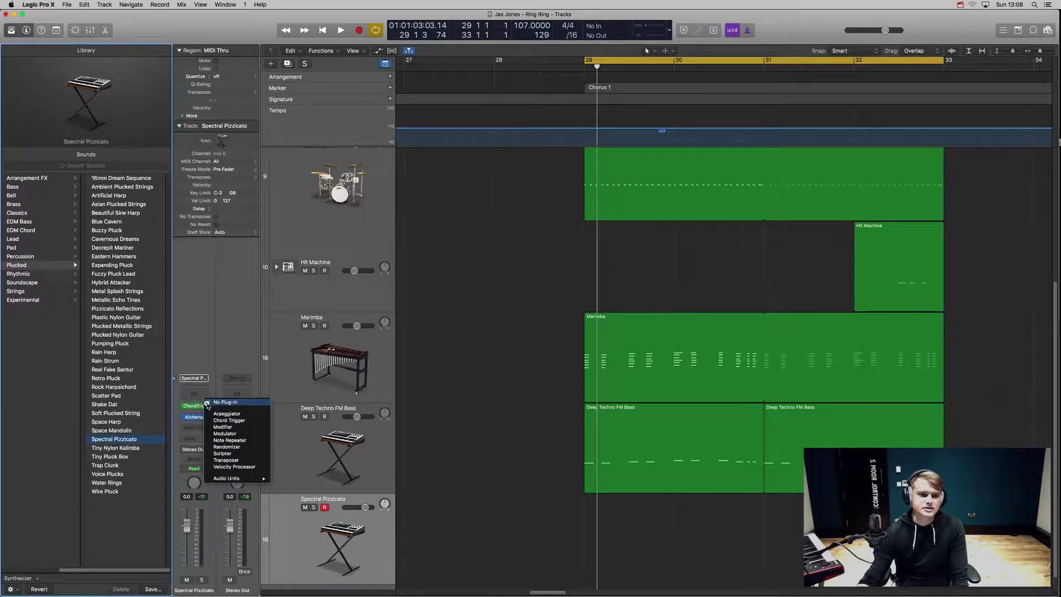
pyautogui.click(219, 417)
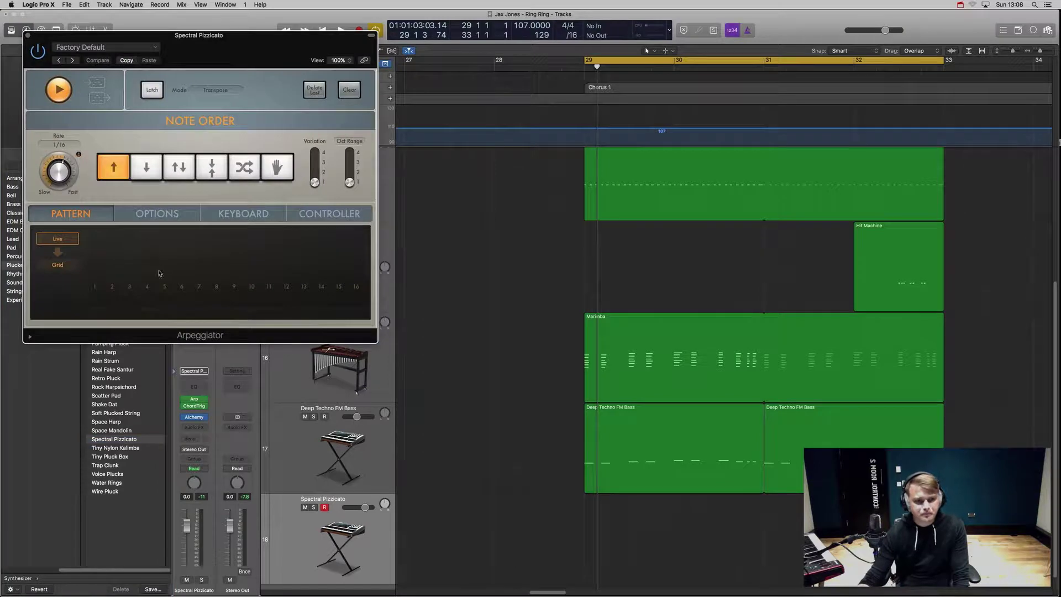
pyautogui.moveTo(188, 62); pyautogui.dragTo(419, 74)
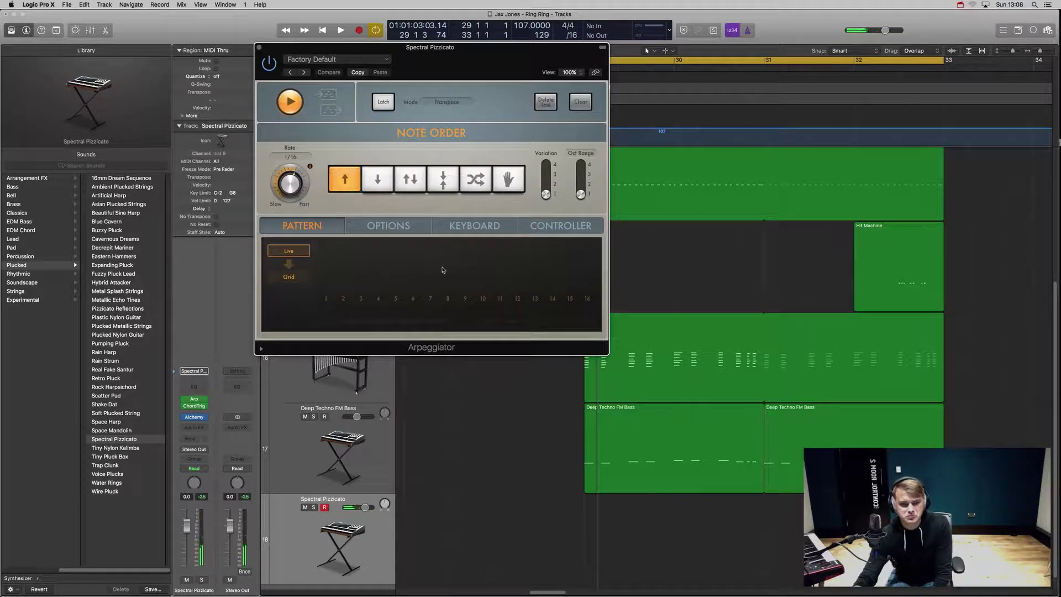
pyautogui.click(202, 406)
pyautogui.click(203, 386)
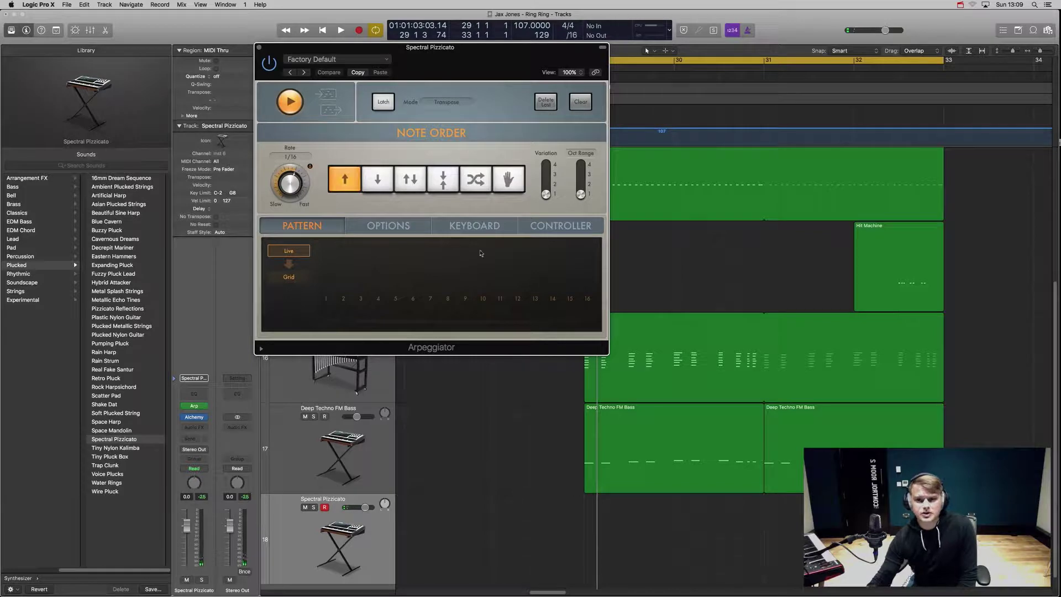
# Step: Set the Arpeggiator's Variation and Oct Range to 2, and audition the up/down and outside-in note orders before returning to up
pyautogui.moveTo(546, 194); pyautogui.dragTo(548, 186)
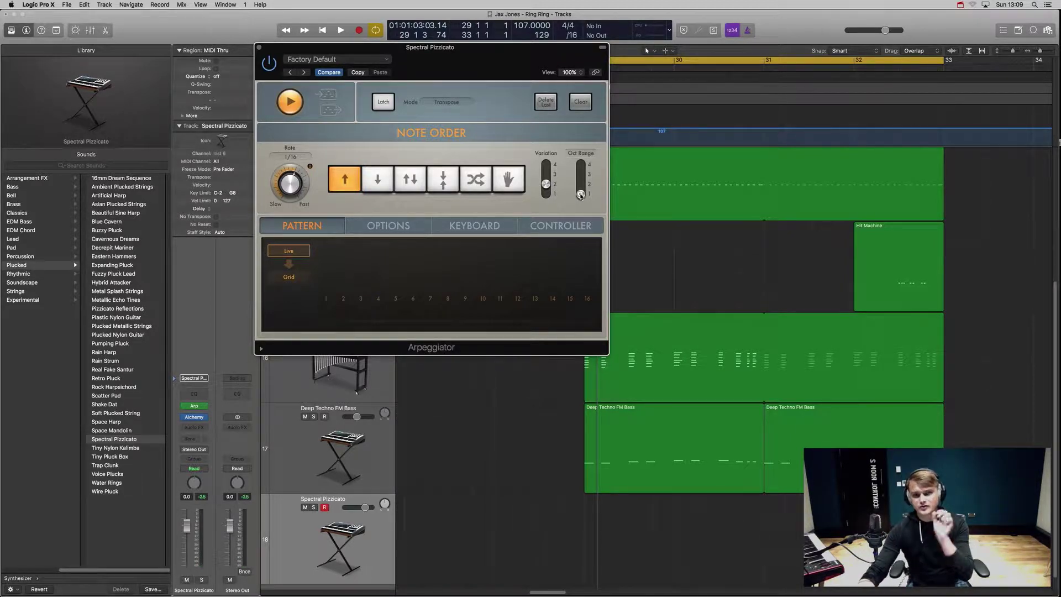
pyautogui.moveTo(581, 195); pyautogui.dragTo(582, 185)
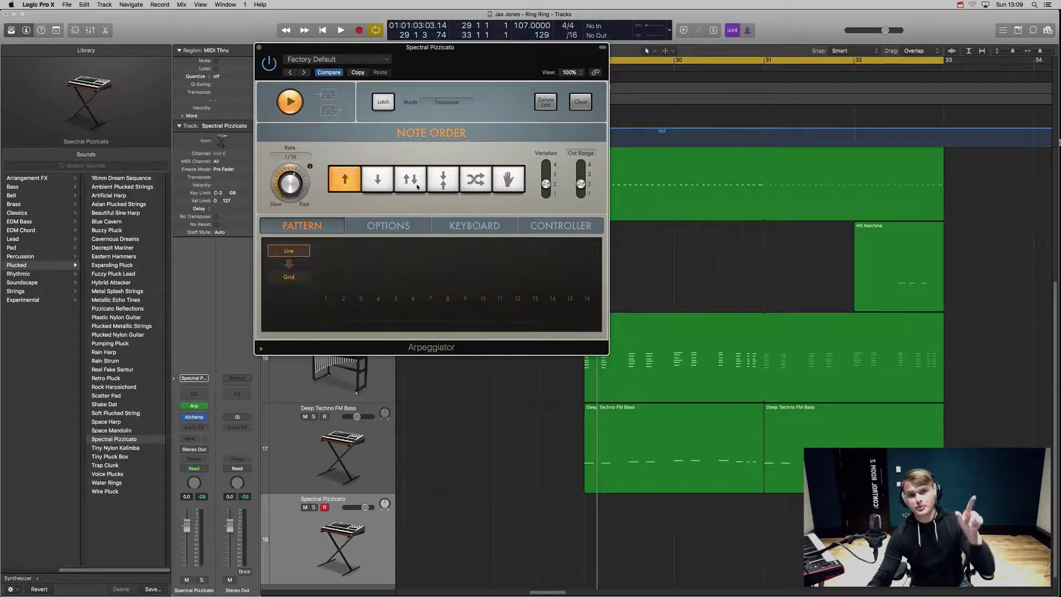
pyautogui.click(415, 187)
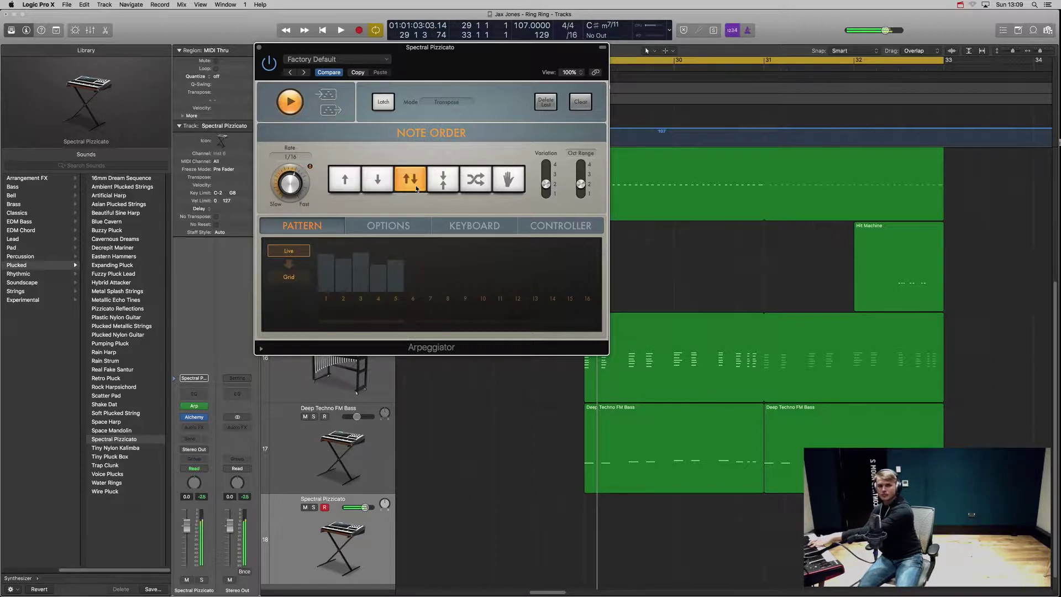
pyautogui.click(447, 188)
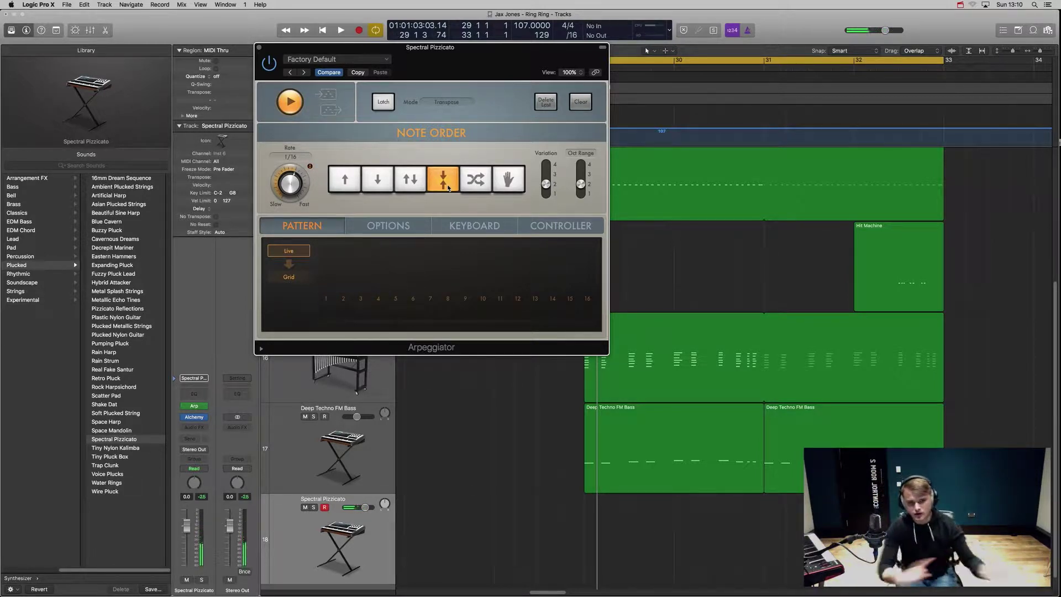
pyautogui.click(345, 181)
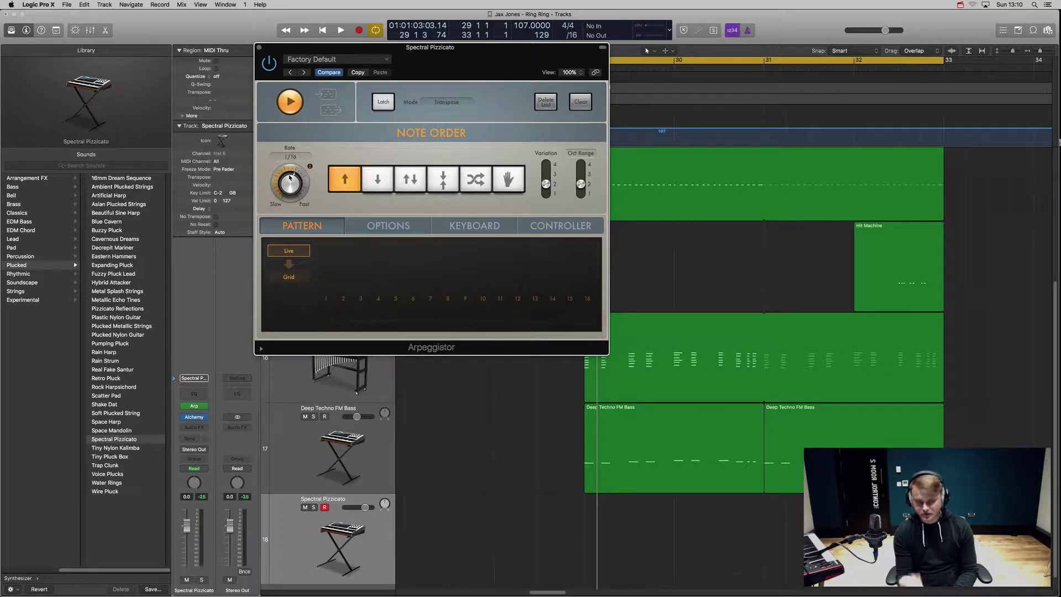
# Step: Set the Arpeggiator rate to 1/8 and audition it while playing the chorus
pyautogui.moveTo(290, 177); pyautogui.dragTo(287, 195)
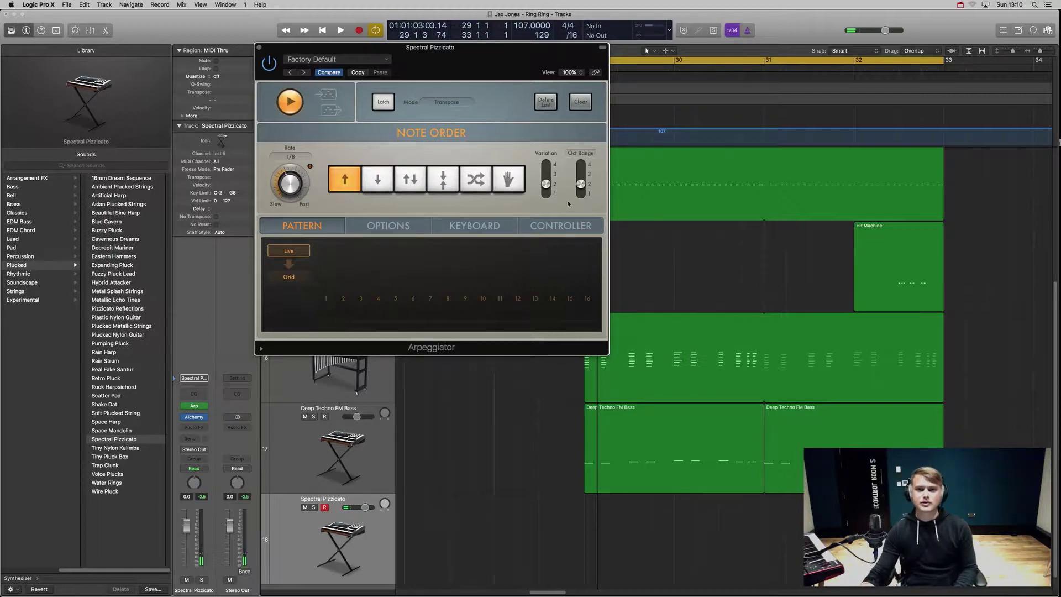
pyautogui.click(668, 240)
pyautogui.press('space')
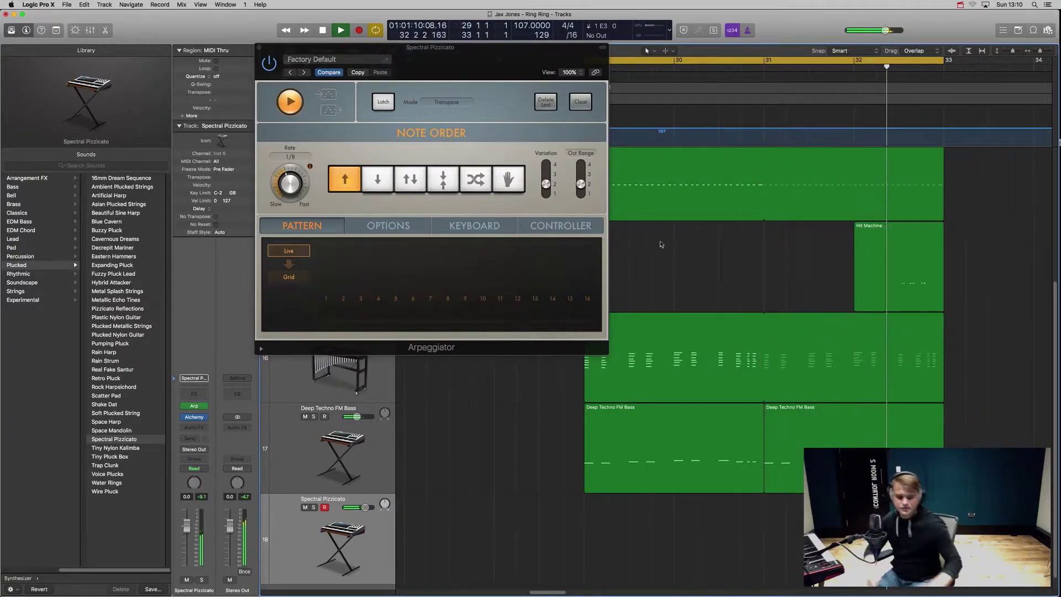
pyautogui.press('space')
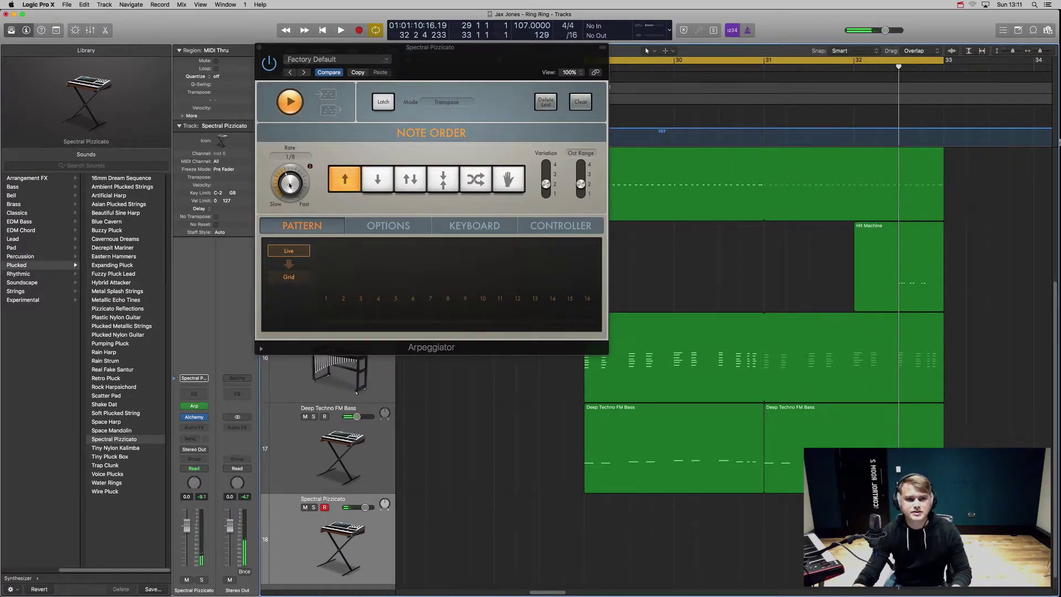
# Step: Set the Arpeggiator rate to 1/16 and Oct Range to 1, and audition the part against the chorus
pyautogui.moveTo(290, 184); pyautogui.dragTo(289, 179)
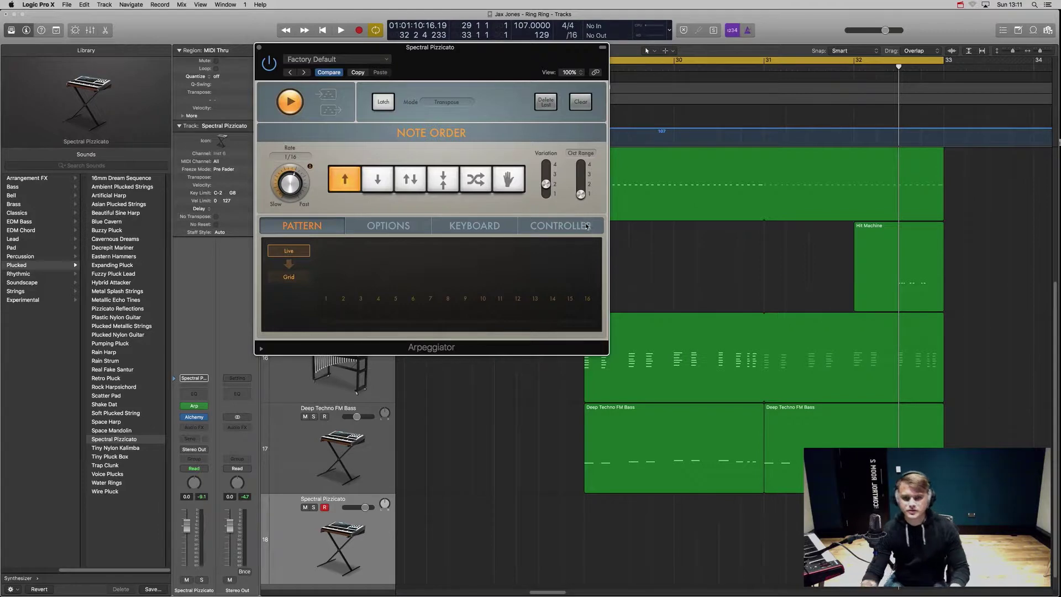
pyautogui.press('space')
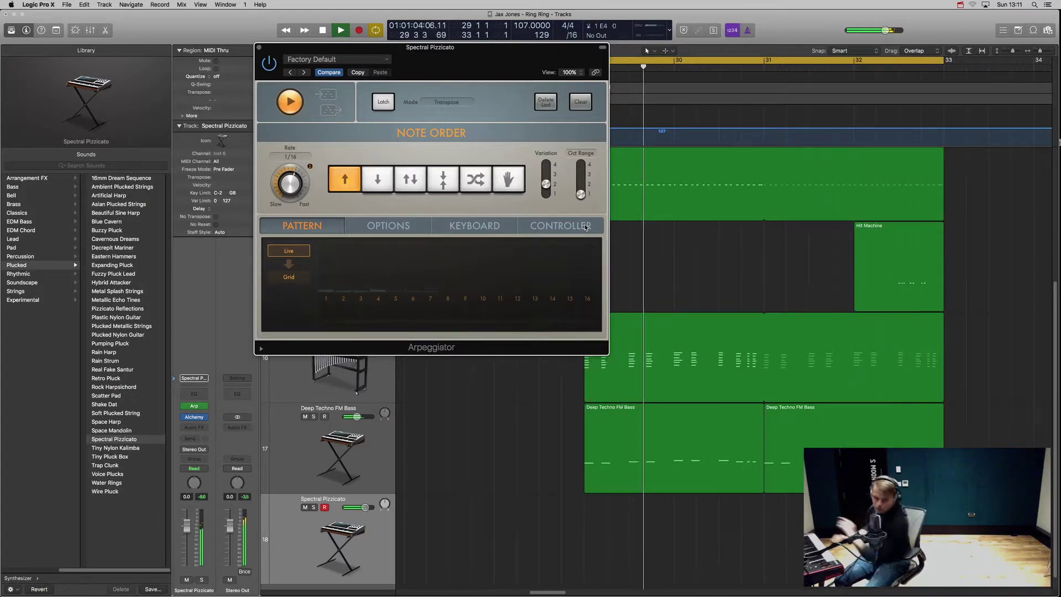
pyautogui.press('space')
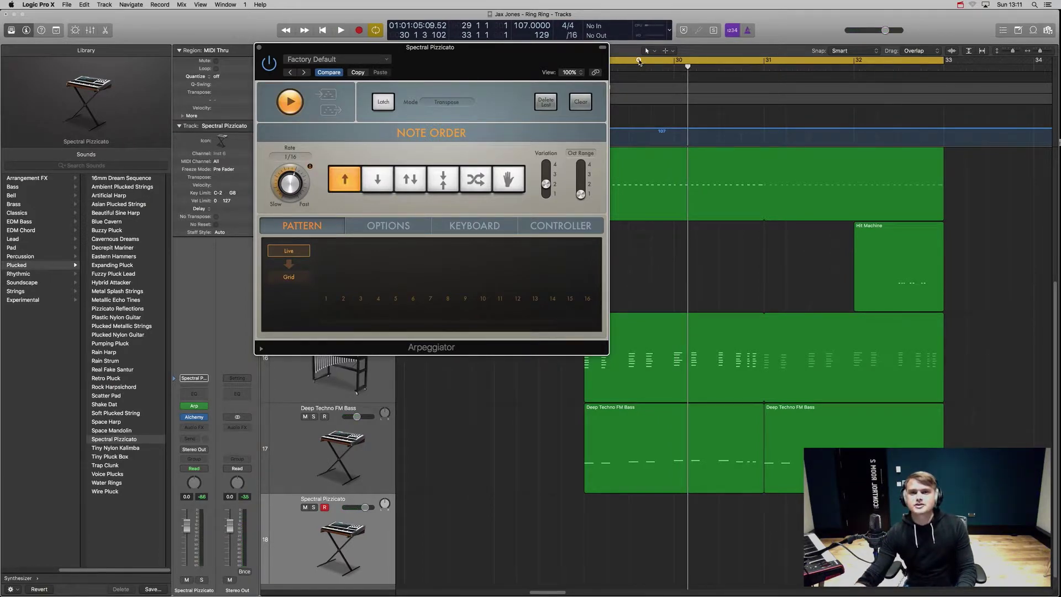
# Step: Turn off cycle mode, rewind to before bar 29 and record a held chord part on the Spectral Pizzicato track through the chorus
pyautogui.click(640, 61)
pyautogui.hscroll(-5, 622, 77)
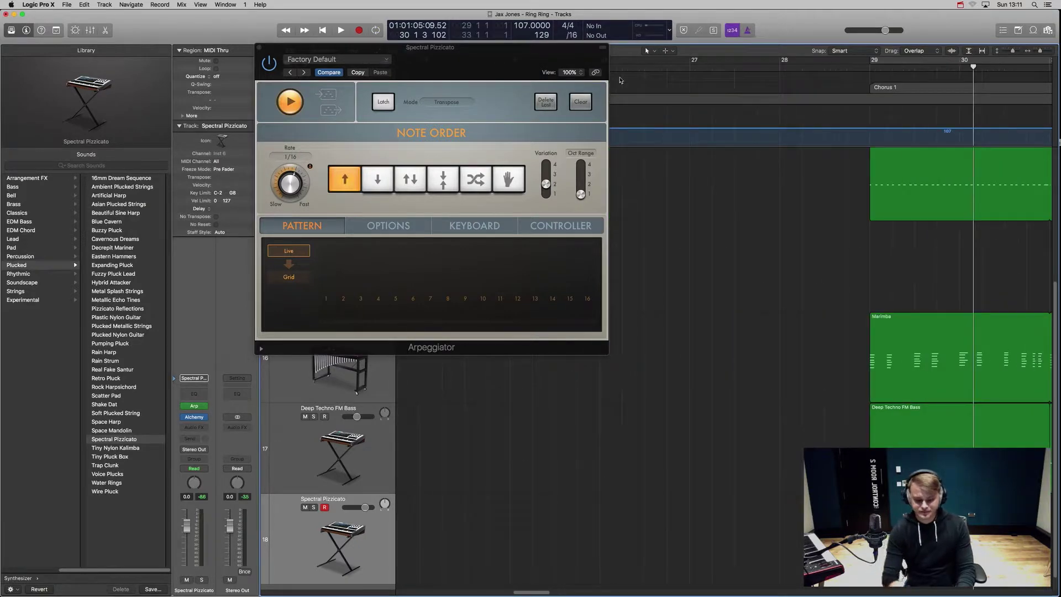
pyautogui.press(',')
pyautogui.press(',')
pyautogui.press(',')
pyautogui.press(',')
pyautogui.press(',')
pyautogui.press('space')
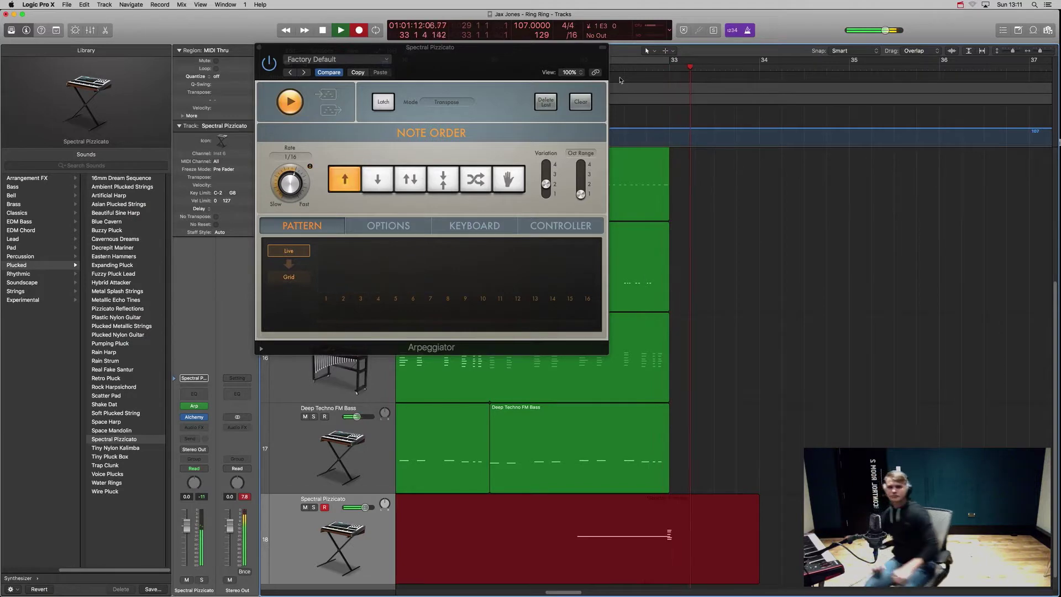
pyautogui.press('space')
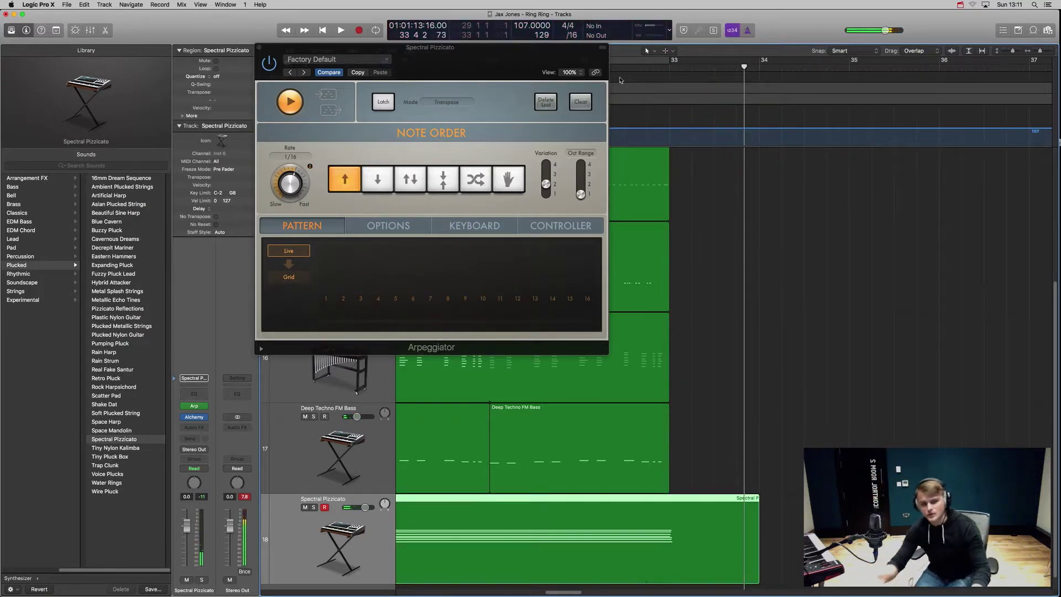
# Step: Close the Arpeggiator window and quantize all notes of the recorded Spectral Pizzicato region to 1/16 Swing B in the Piano Roll
pyautogui.hscroll(-5, 708, 351)
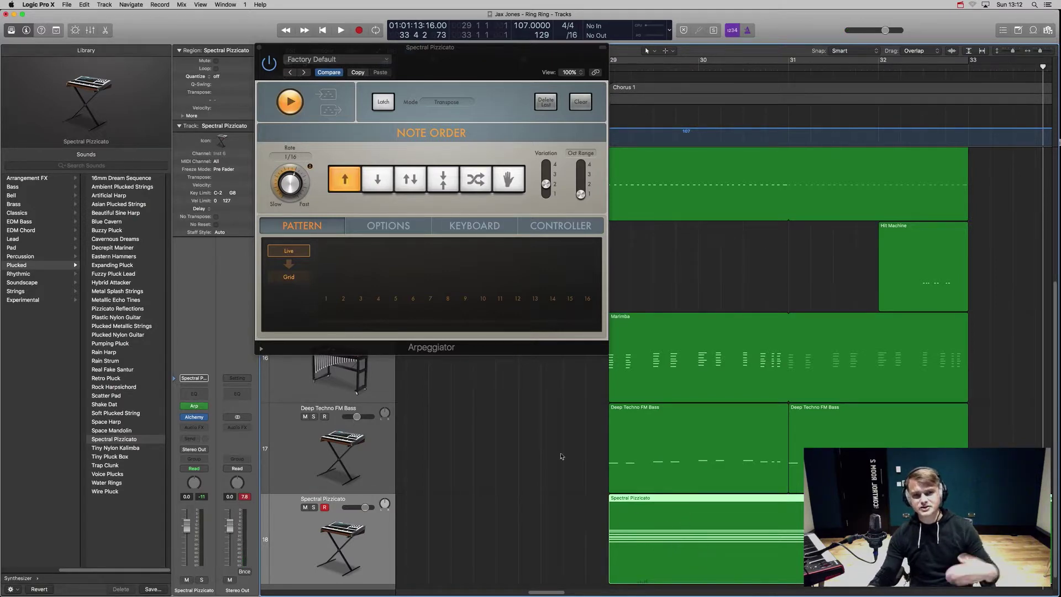
pyautogui.click(259, 48)
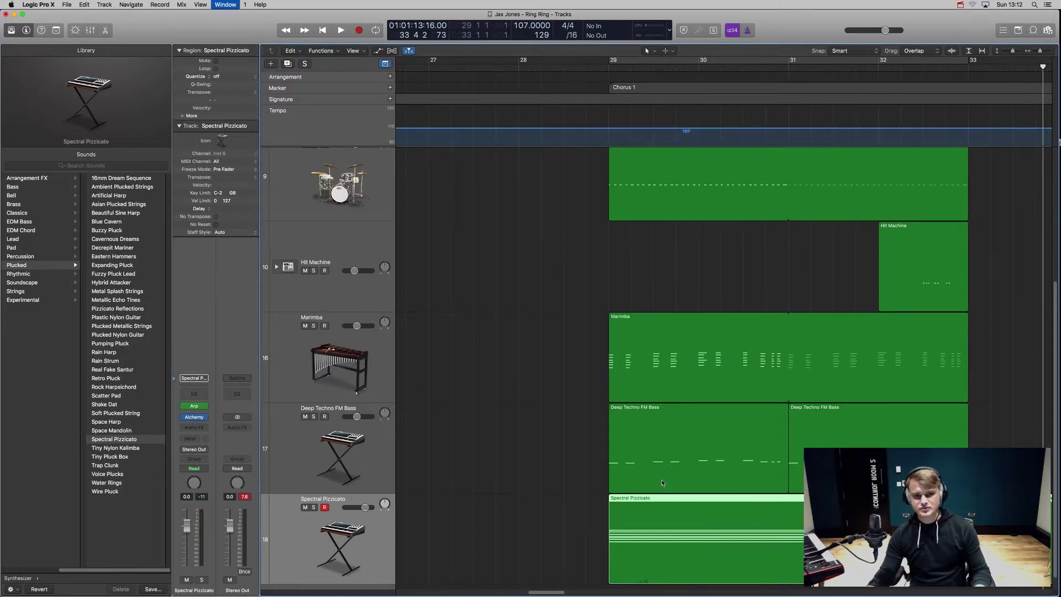
pyautogui.press('super+4')
pyautogui.hscroll(-5, 344, 361)
pyautogui.moveTo(326, 215); pyautogui.dragTo(394, 409)
pyautogui.click(95, 273)
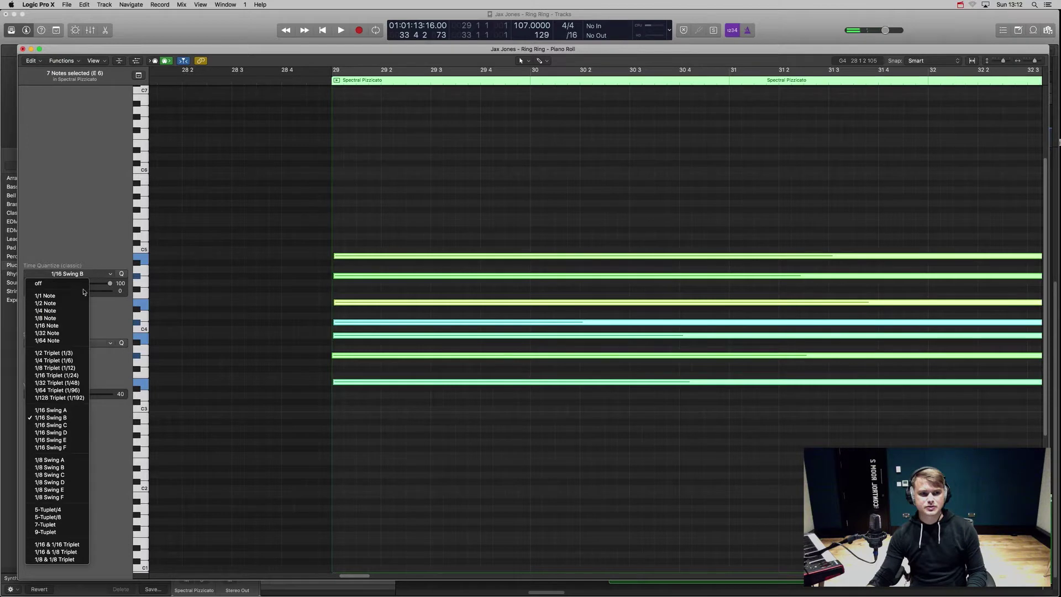
pyautogui.click(120, 274)
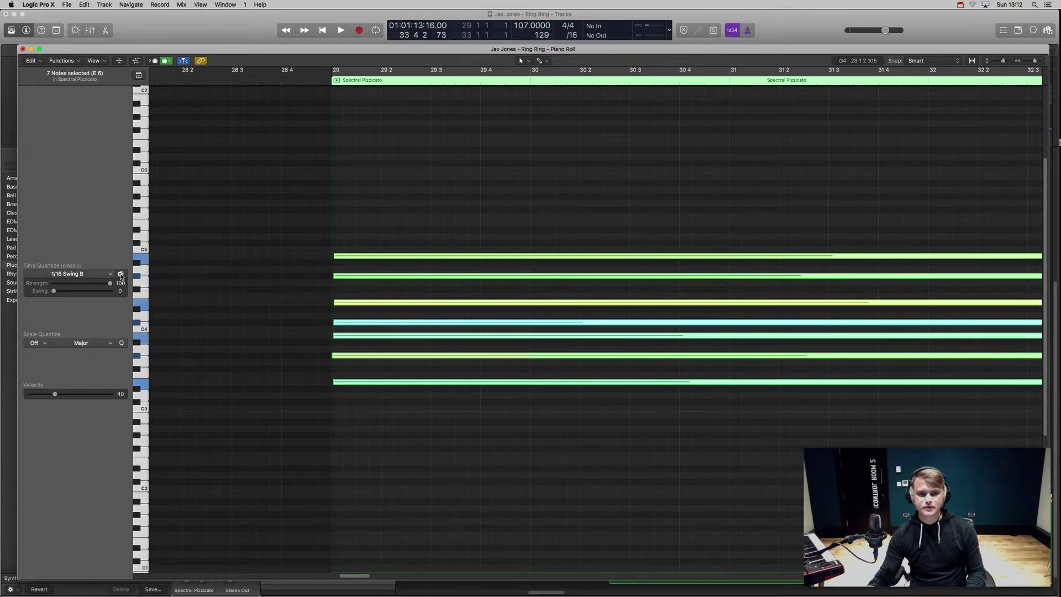
pyautogui.press('super+w')
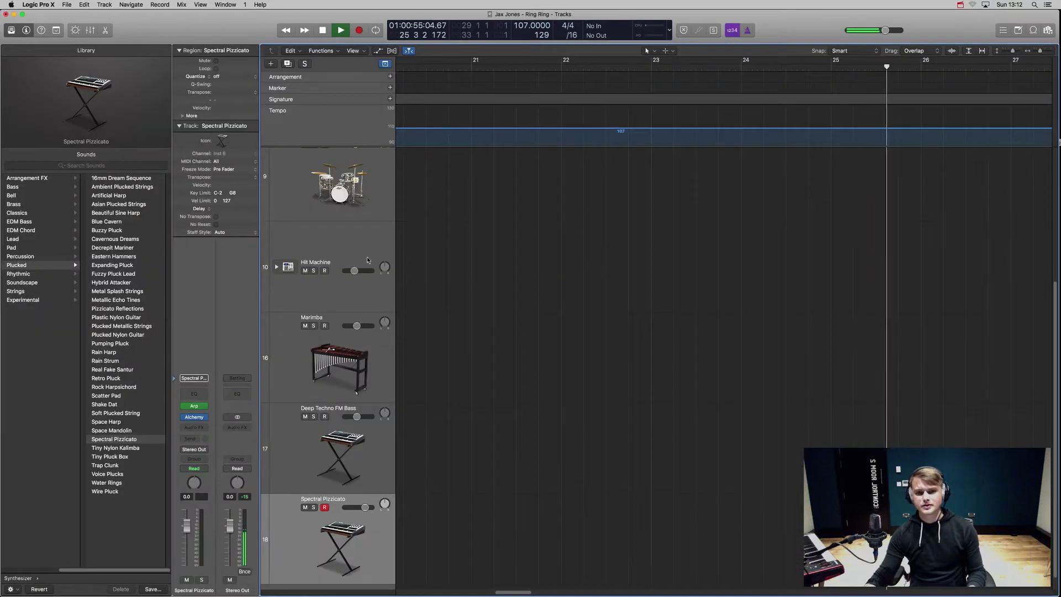
# Step: Lower the Spectral Pizzicato track volume to about -9.4 dB during chorus playback and set the cycle range to bars 29 to 33
pyautogui.hscroll(10, 416, 265)
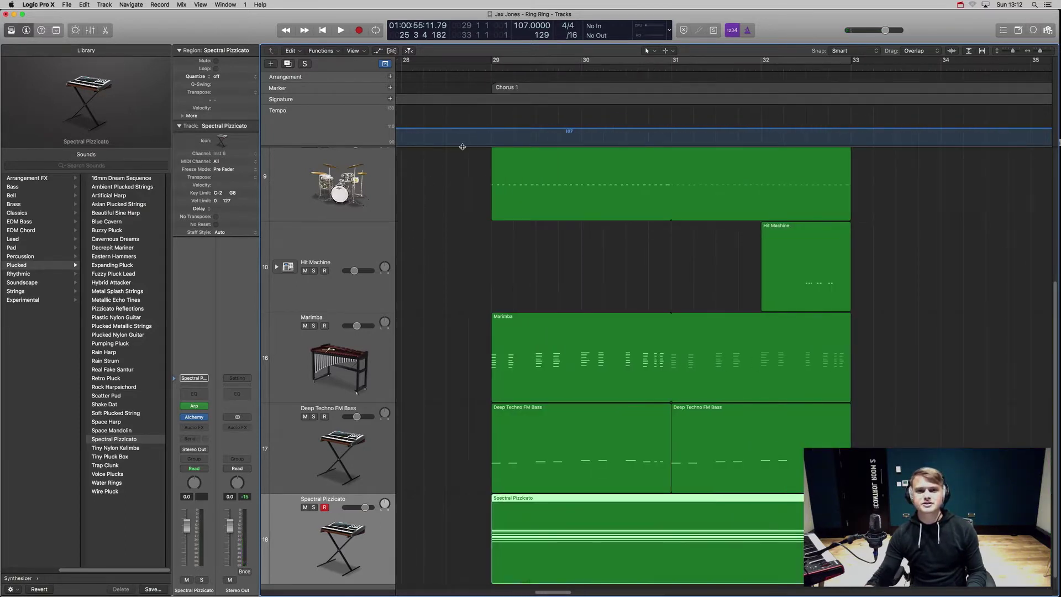
pyautogui.click(474, 70)
pyautogui.press('space')
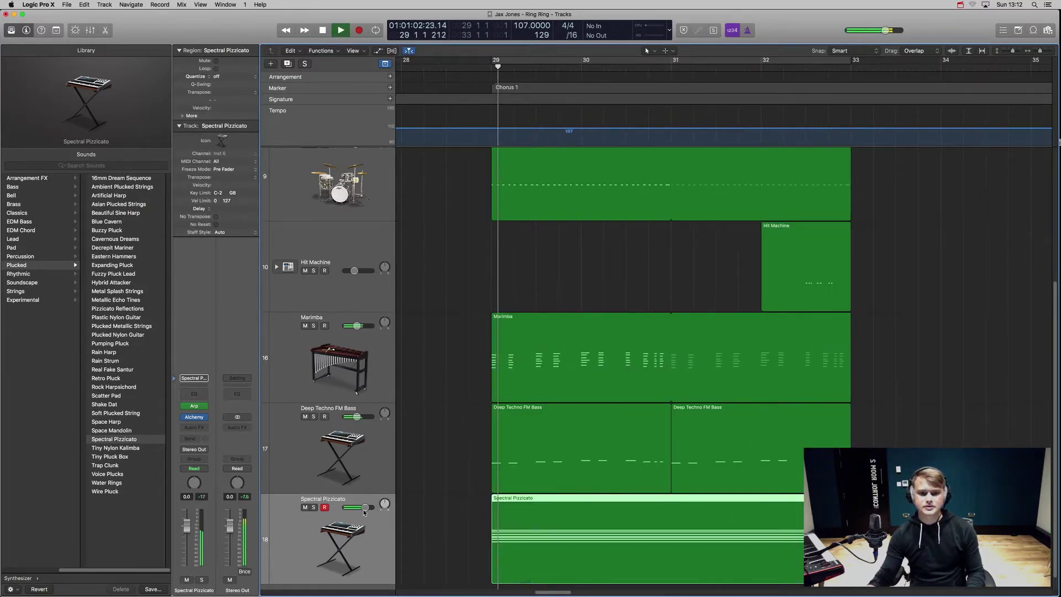
pyautogui.moveTo(365, 508)
pyautogui.mouseDown()
pyautogui.moveTo(325, 520)
pyautogui.moveTo(355, 508)
pyautogui.mouseUp()
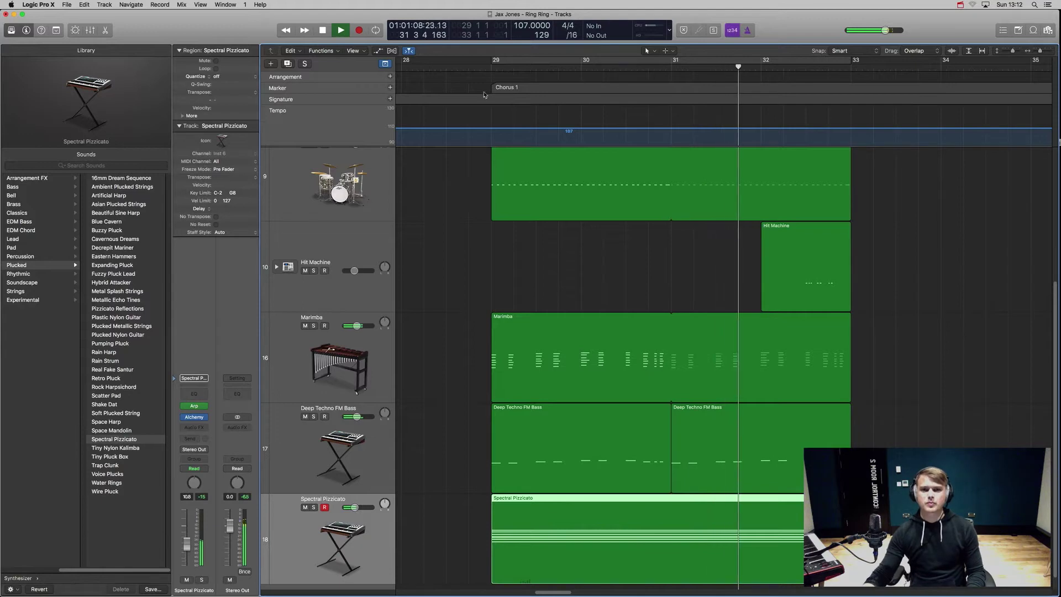
pyautogui.moveTo(494, 60); pyautogui.dragTo(852, 61)
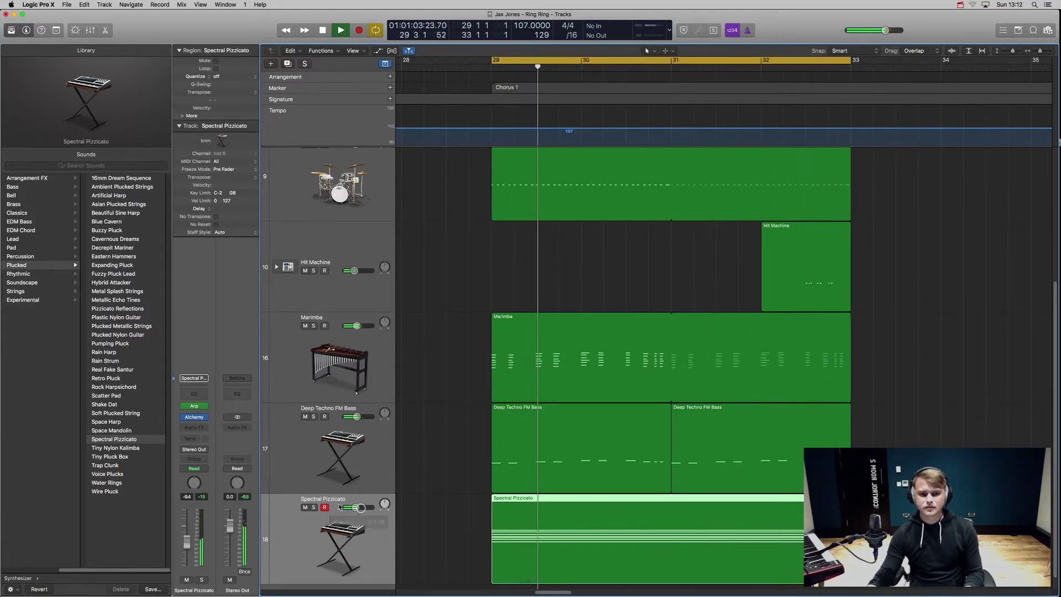
pyautogui.press('space')
# Step: Set the Arpeggiator's Variation and Oct Range to 3 during playback, and close its window
pyautogui.click(193, 407)
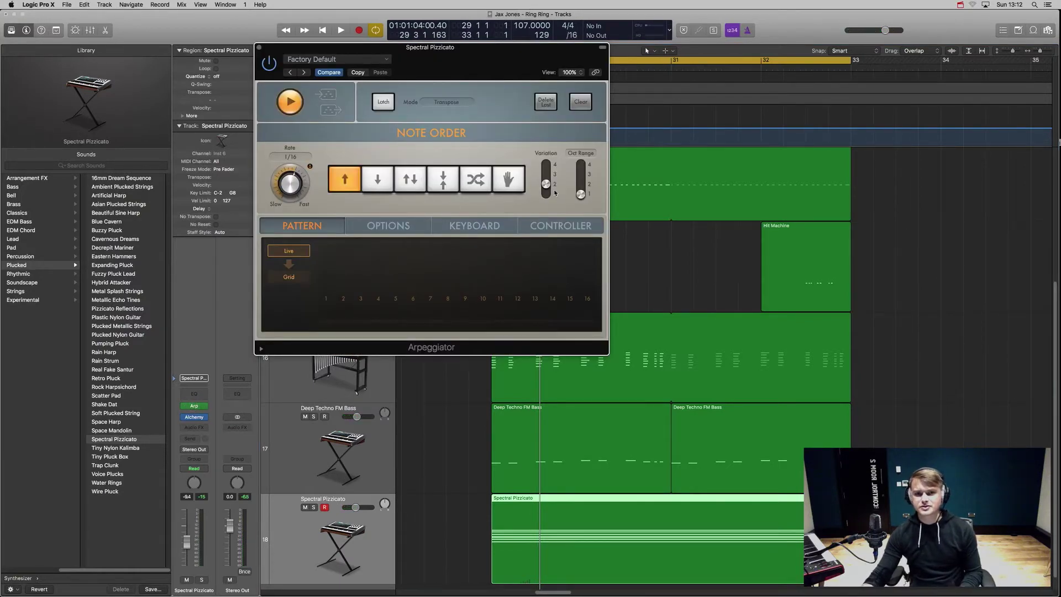
pyautogui.press('space')
pyautogui.moveTo(546, 184); pyautogui.dragTo(584, 176)
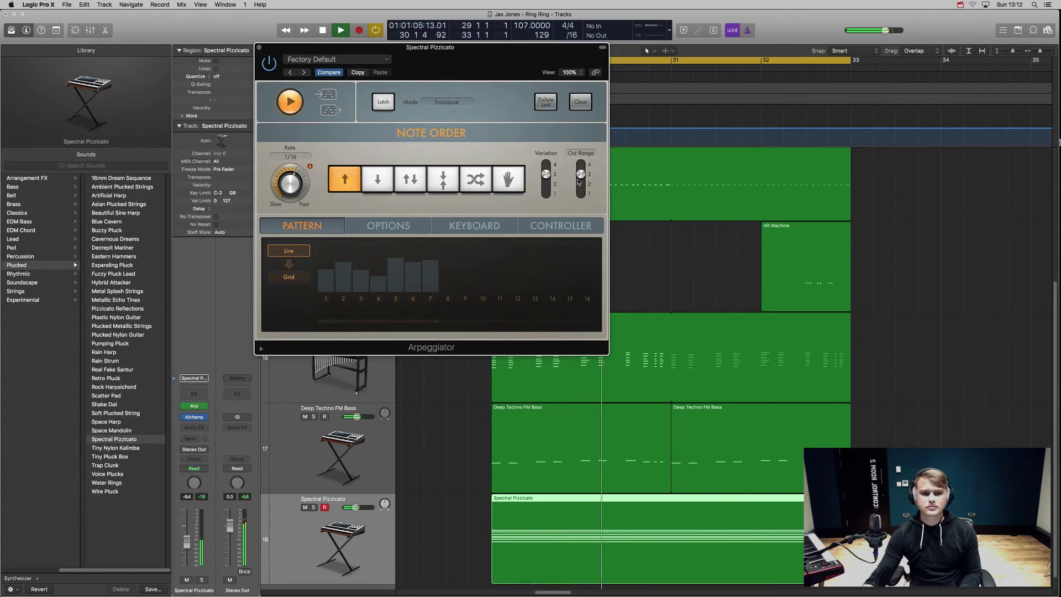
pyautogui.press('space')
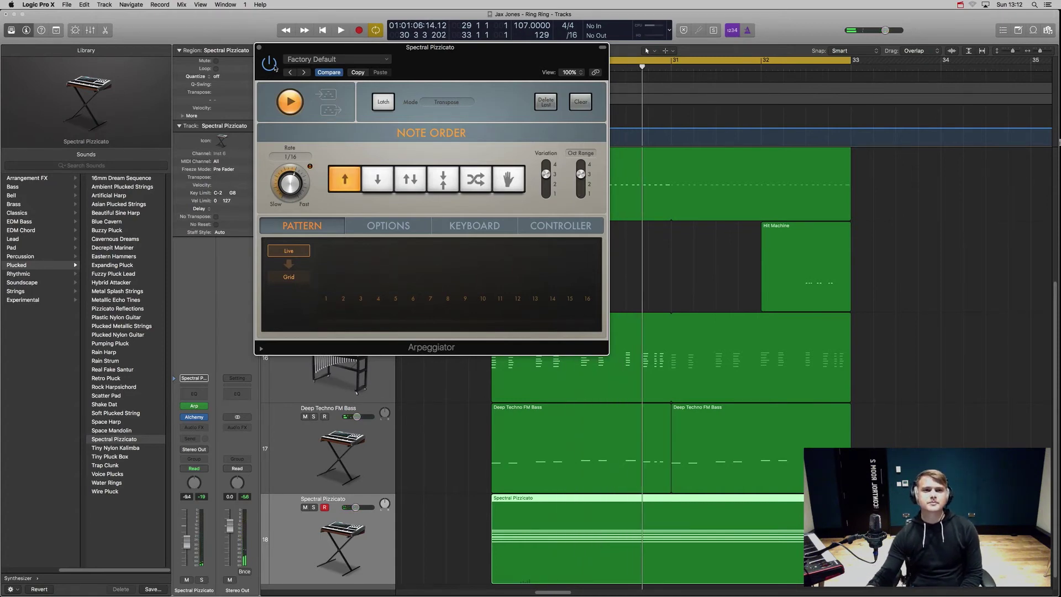
pyautogui.click(259, 48)
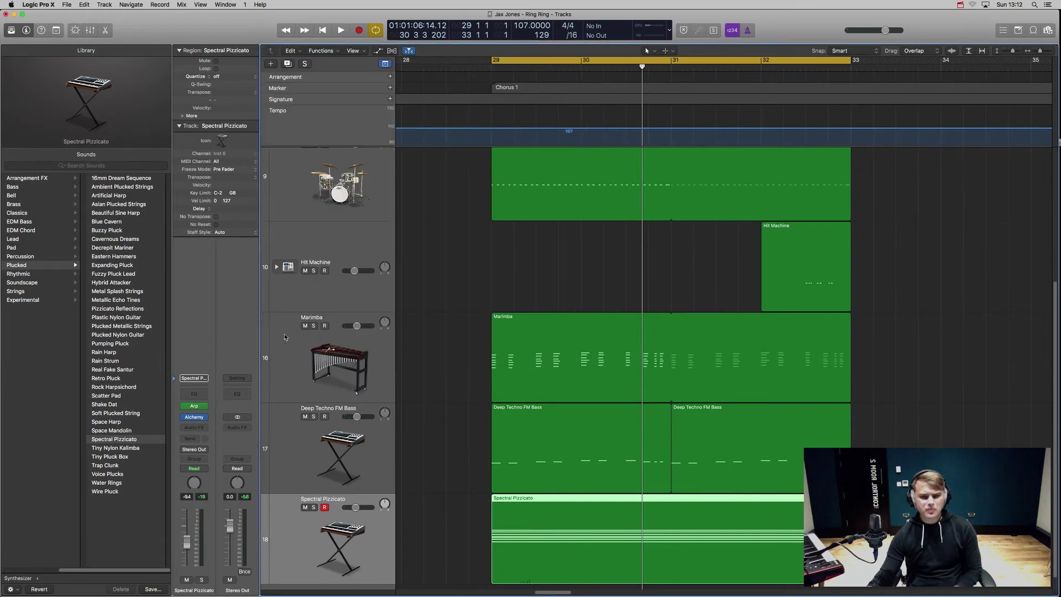